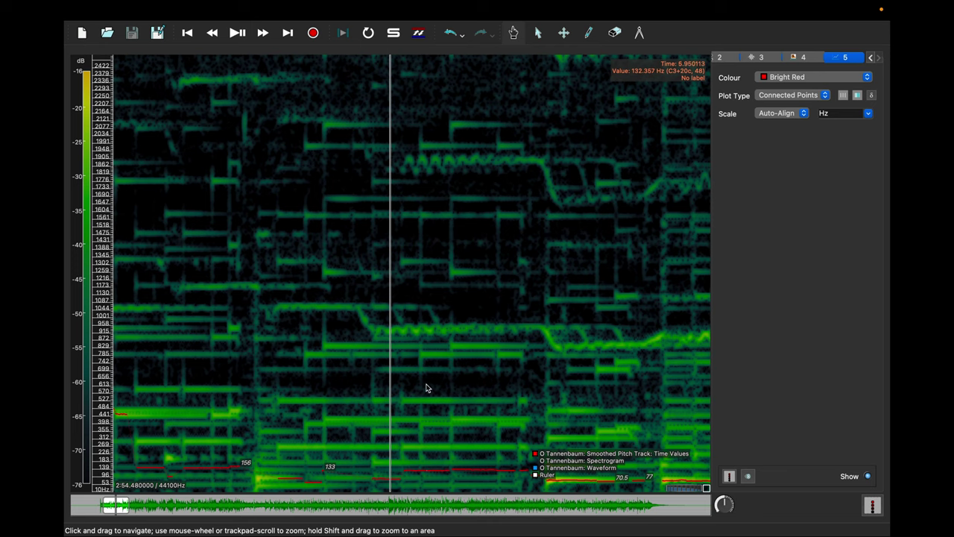
# Step: Check the pYin Smoothed Pitch Track in Recent Transforms and play O Tannenbaum with its pitch overlay
pyautogui.click(317, 9)
pyautogui.press('space')
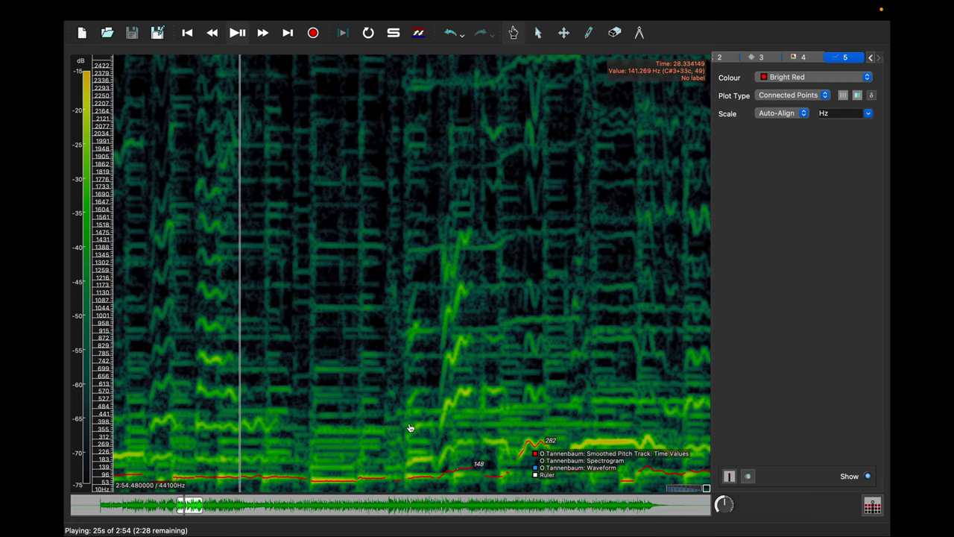
# Step: Stop playback, pan the spectrogram back to an earlier passage, and stop again
pyautogui.press('space')
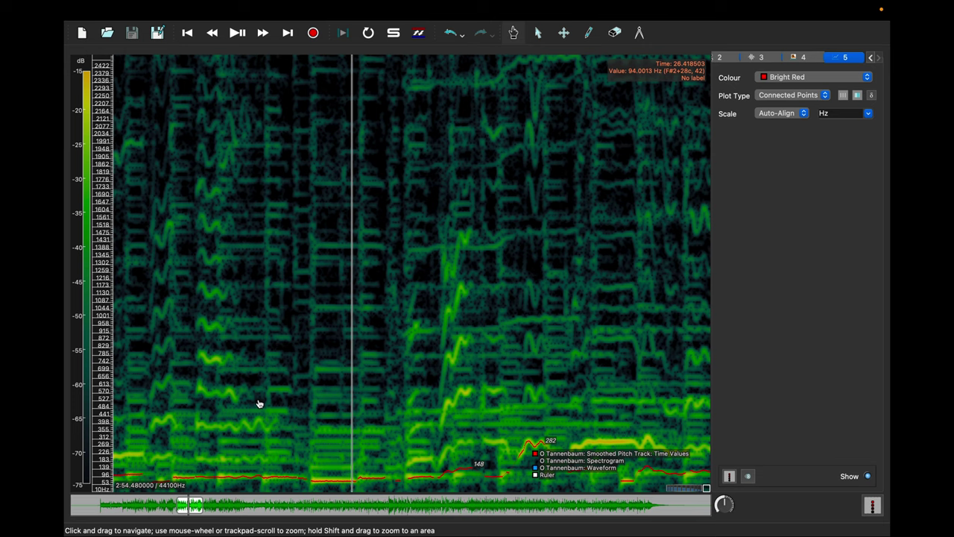
pyautogui.moveTo(352, 403); pyautogui.dragTo(479, 396)
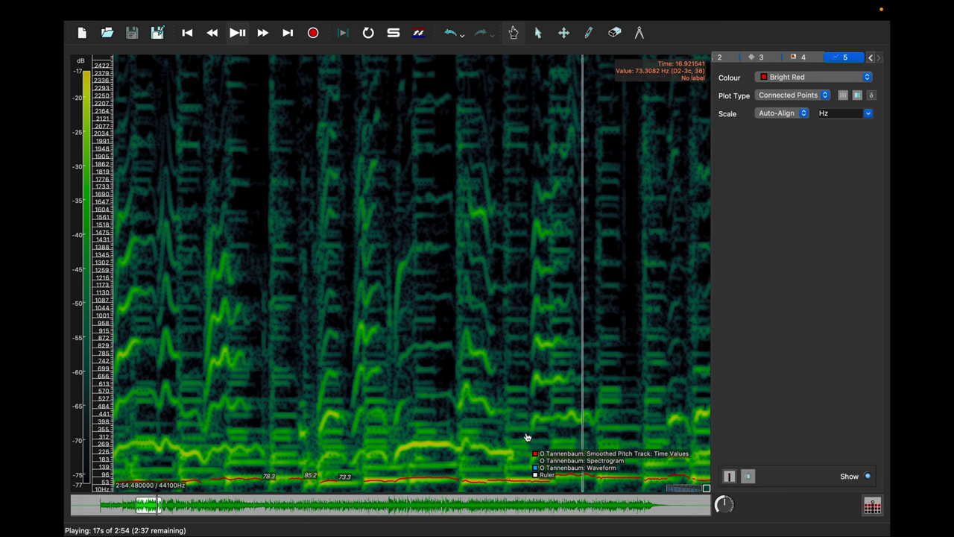
pyautogui.press('space')
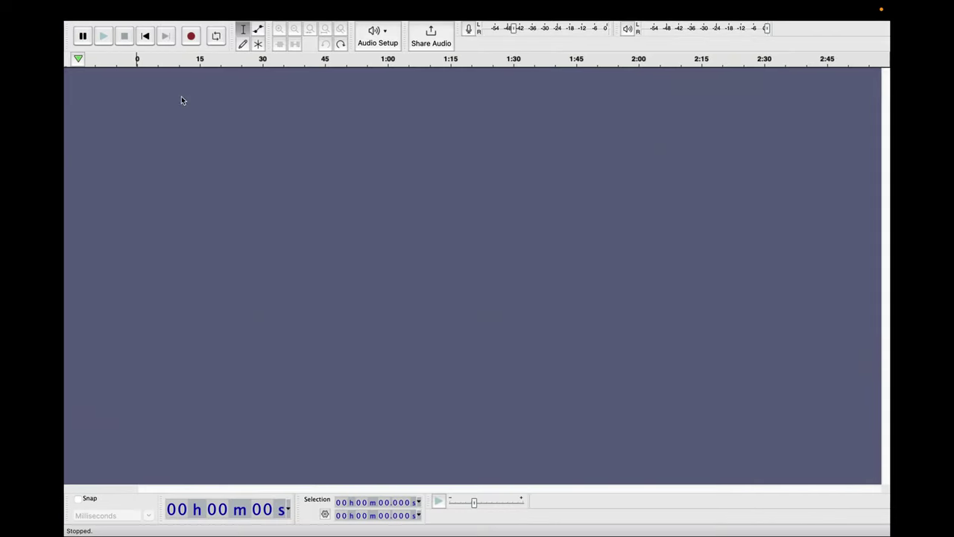
# Step: Open the recent tannenbaum.wav recording and select the whole track
pyautogui.click(145, 10)
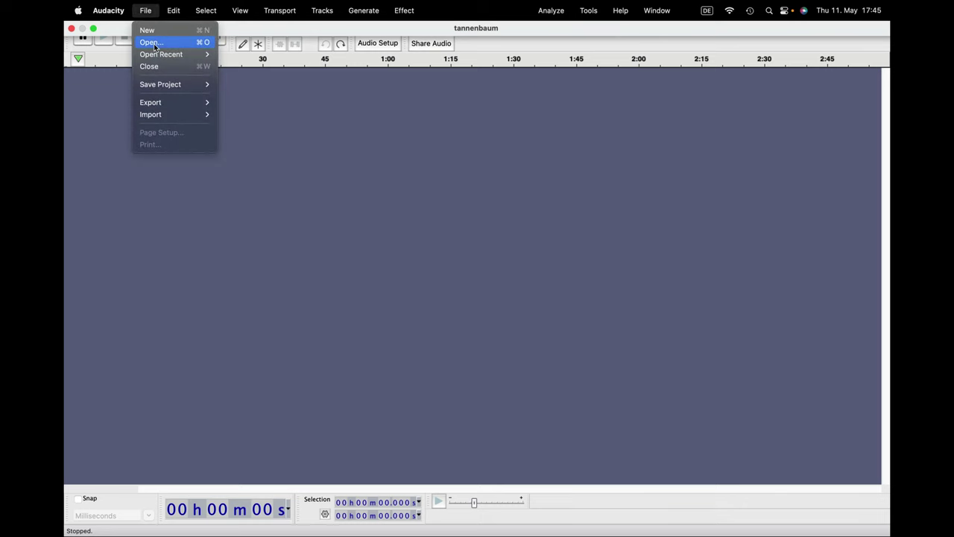
pyautogui.moveTo(161, 55)
pyautogui.click(239, 55)
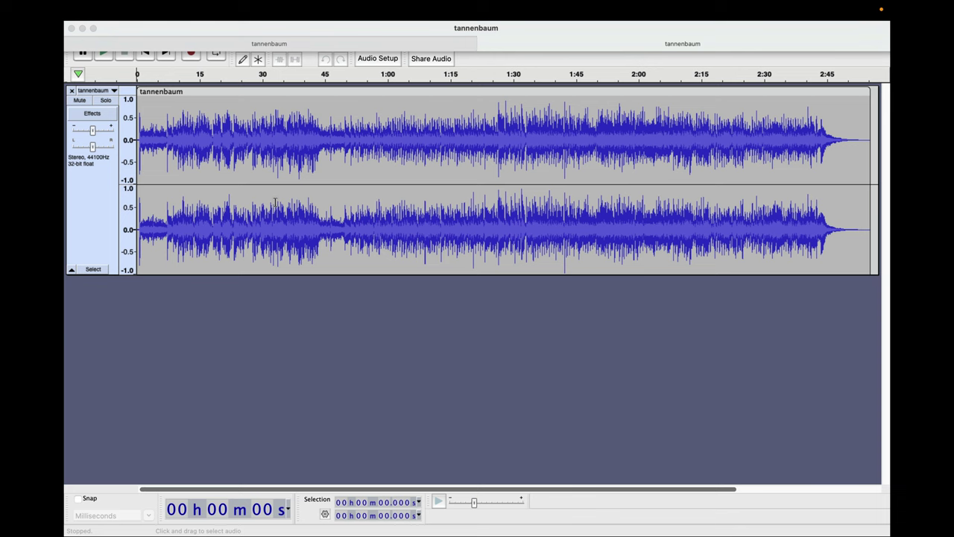
pyautogui.press('super+a')
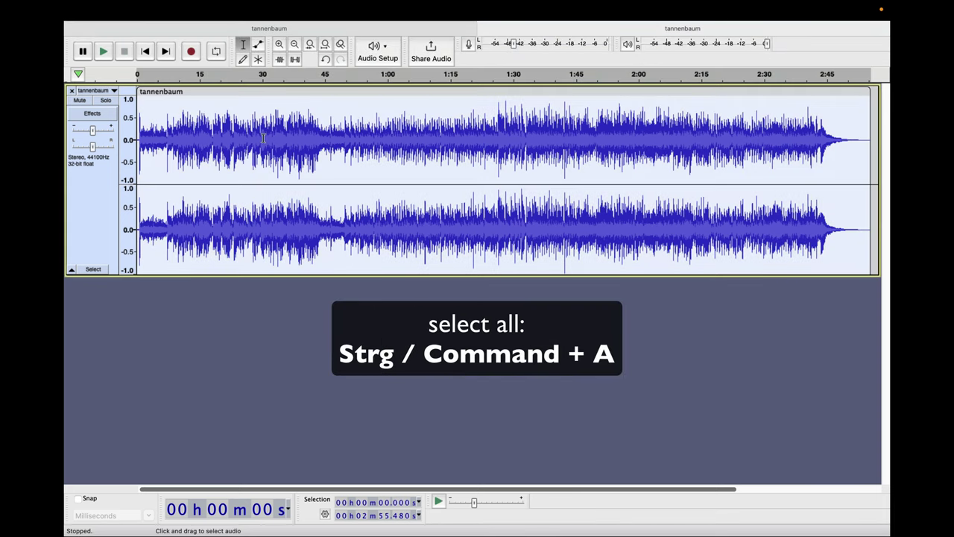
# Step: Apply Vocal Reduction and Isolation with the Isolate Center action to the whole track
pyautogui.click(322, 11)
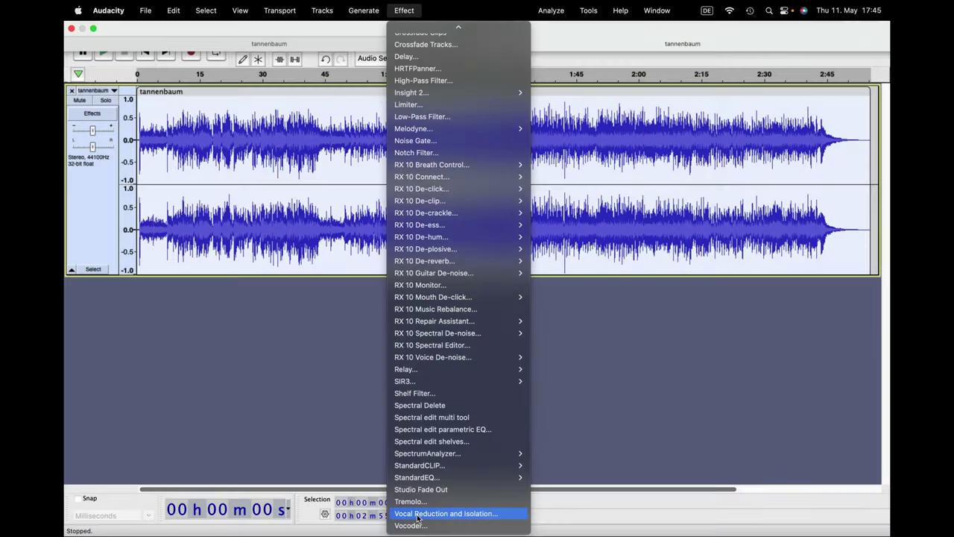
pyautogui.click(418, 514)
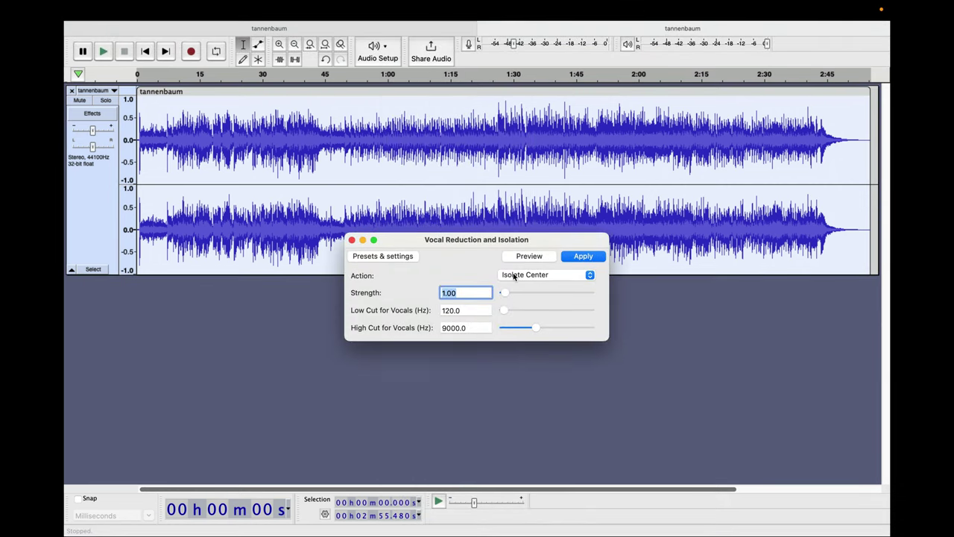
pyautogui.click(513, 276)
pyautogui.click(512, 275)
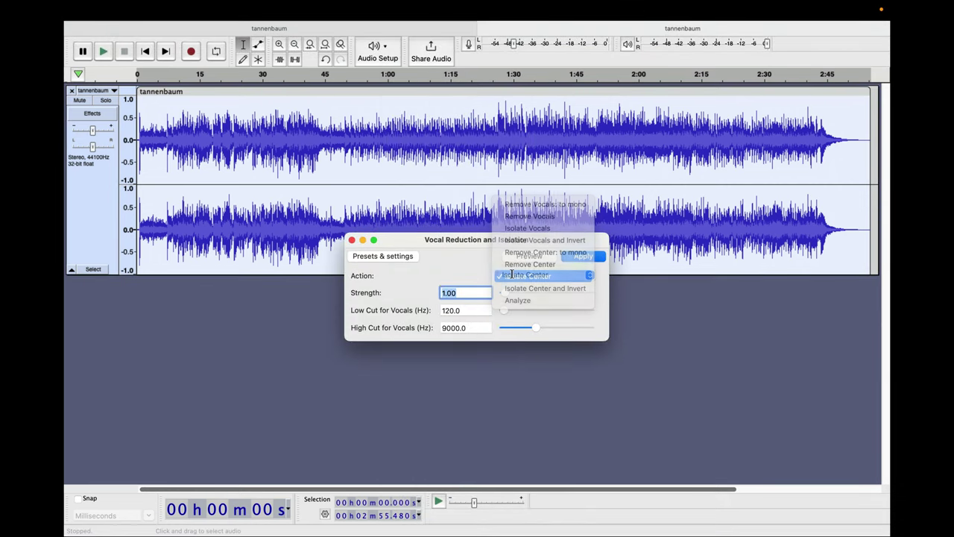
pyautogui.click(578, 258)
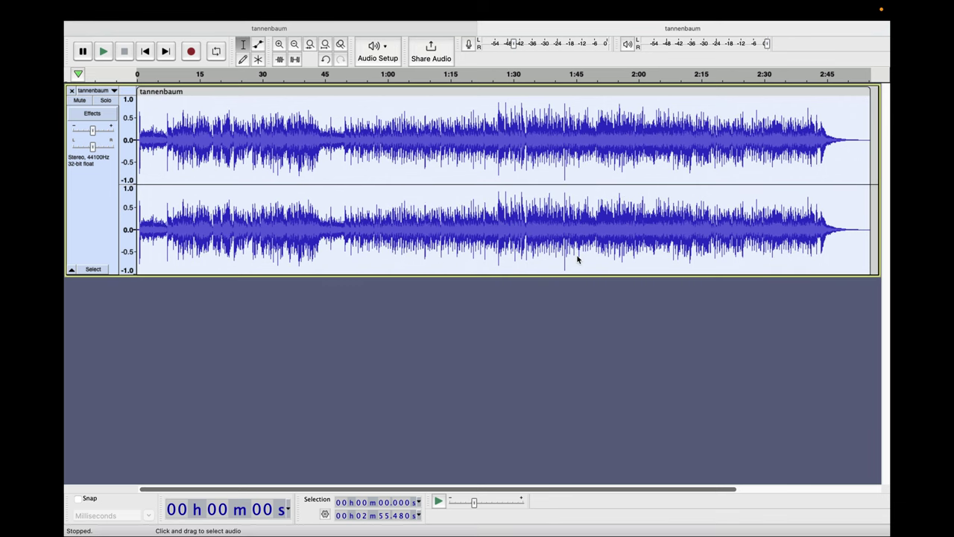
# Step: Apply a Filter Curve EQ that pulls everything below 200 Hz down to -30 dB
pyautogui.click(403, 11)
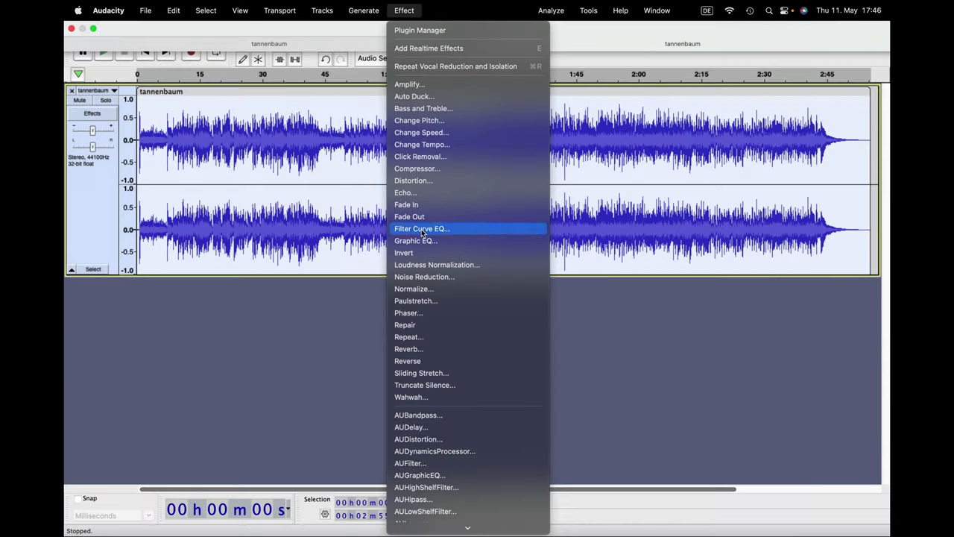
pyautogui.click(421, 229)
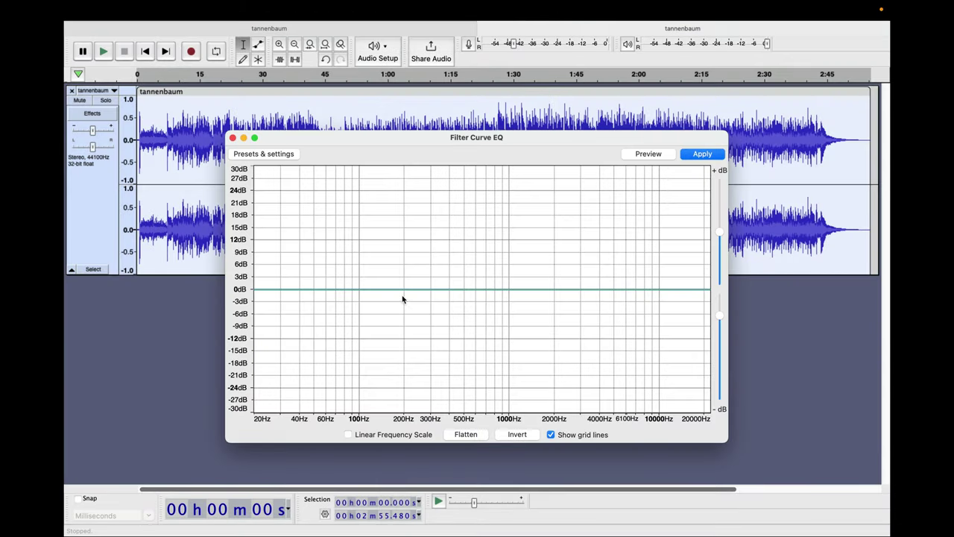
pyautogui.moveTo(402, 289)
pyautogui.mouseDown()
pyautogui.moveTo(375, 292)
pyautogui.moveTo(385, 391)
pyautogui.moveTo(398, 415)
pyautogui.mouseUp()
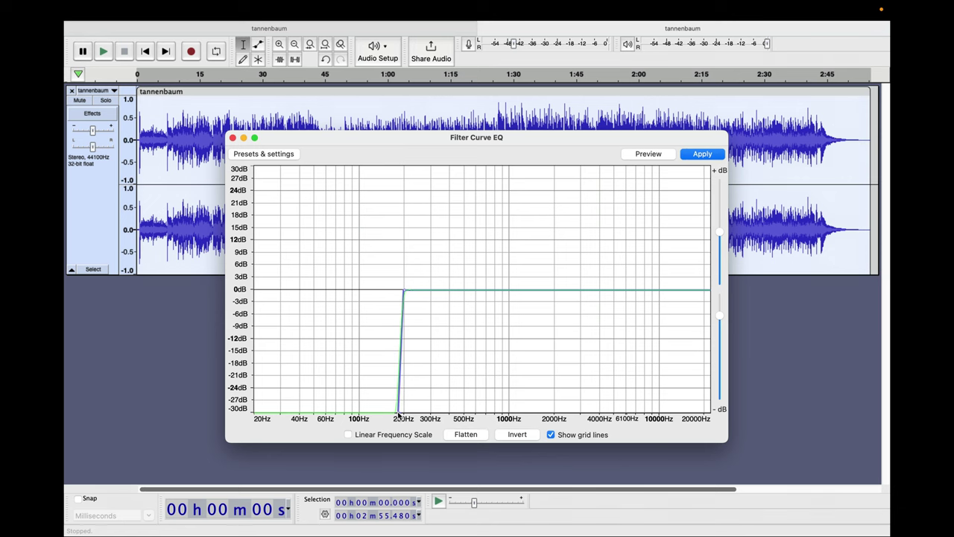
pyautogui.click(702, 155)
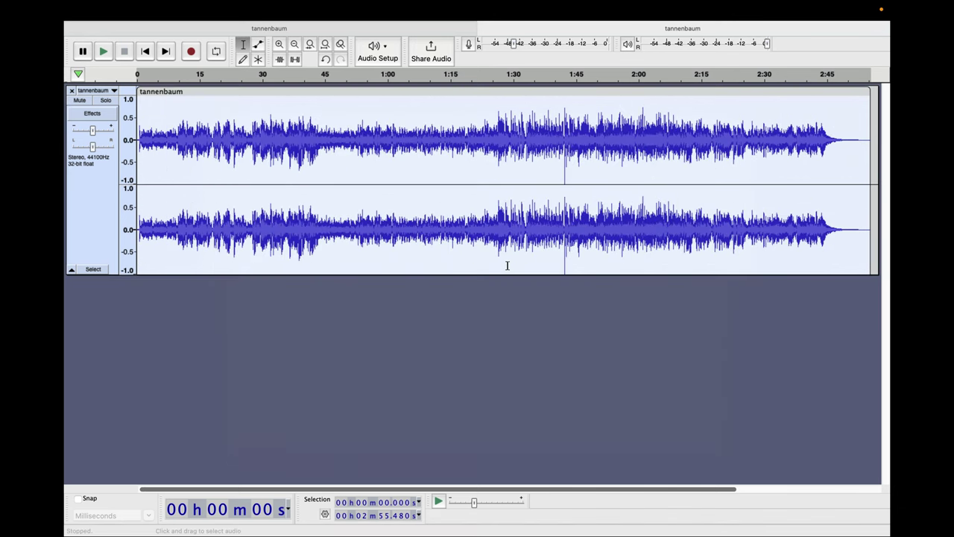
pyautogui.moveTo(246, 6)
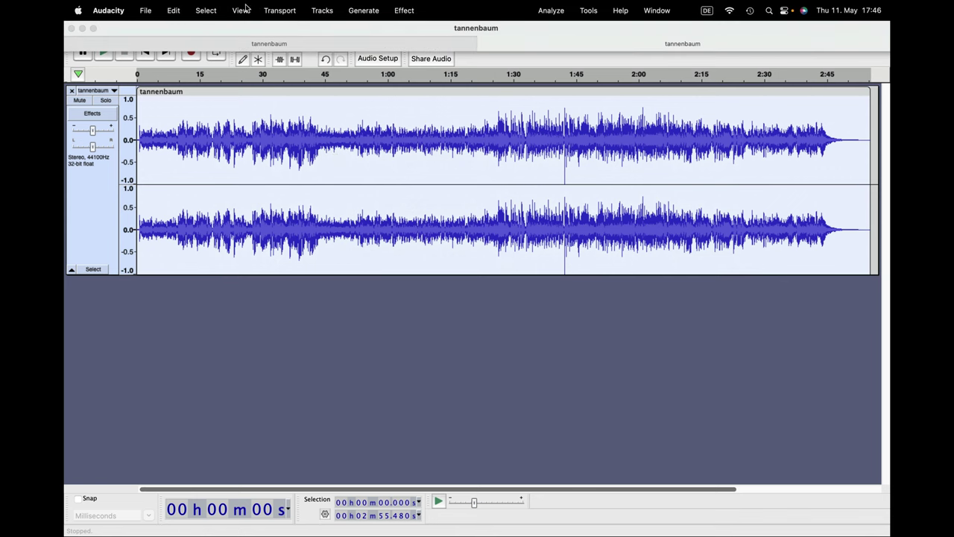
# Step: Normalize the track's peak amplitude to -1 dB
pyautogui.click(404, 10)
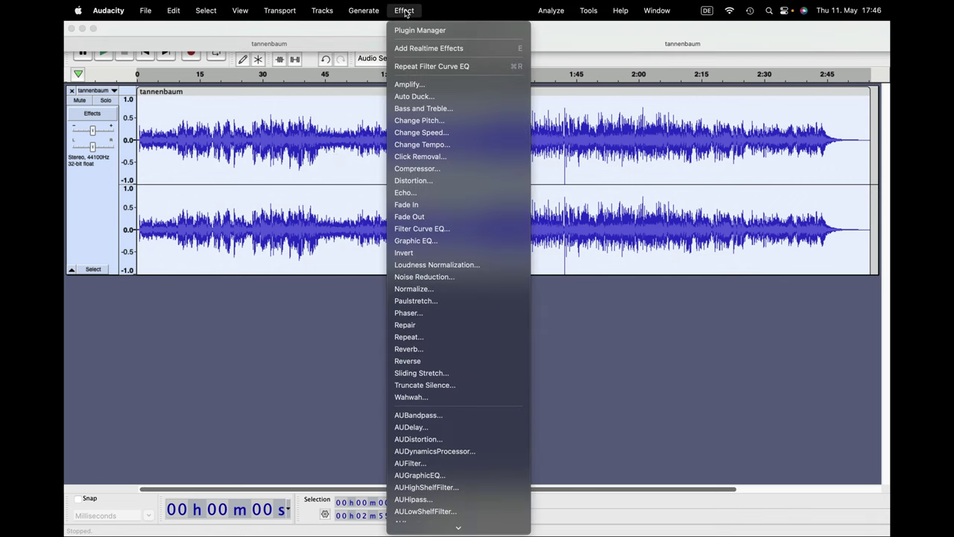
pyautogui.click(404, 289)
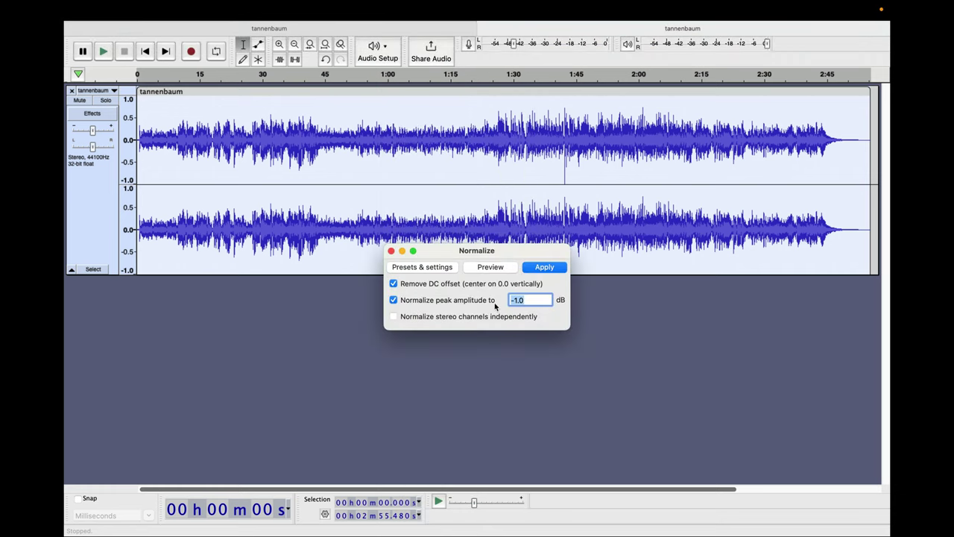
pyautogui.click(538, 266)
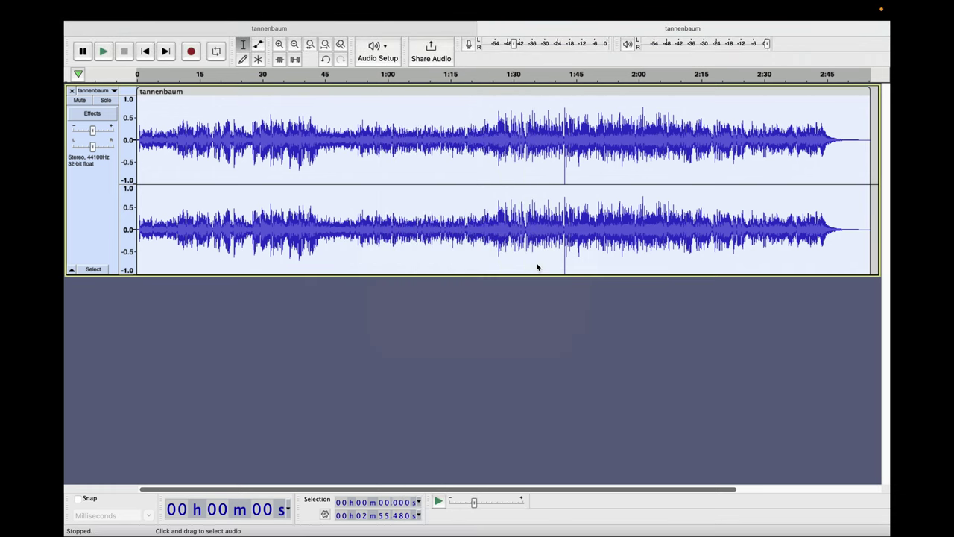
# Step: Play the processed track from about 7 seconds, stop it, and select the whole track
pyautogui.click(168, 223)
pyautogui.press('space')
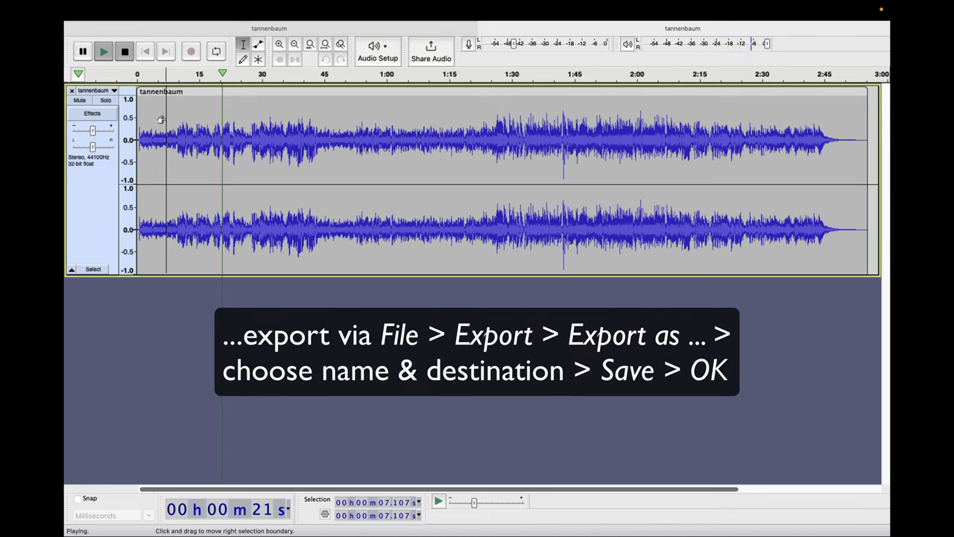
pyautogui.press('space')
pyautogui.hotkey('ctrl', 'a')
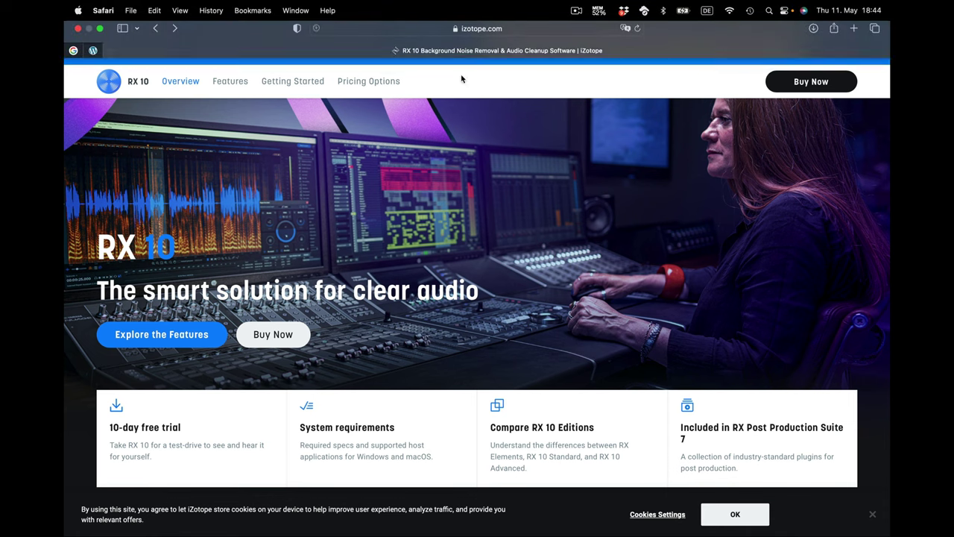
# Step: View the RX 10 Advanced purchase page, then go to the 10-day free trial download
pyautogui.click(265, 336)
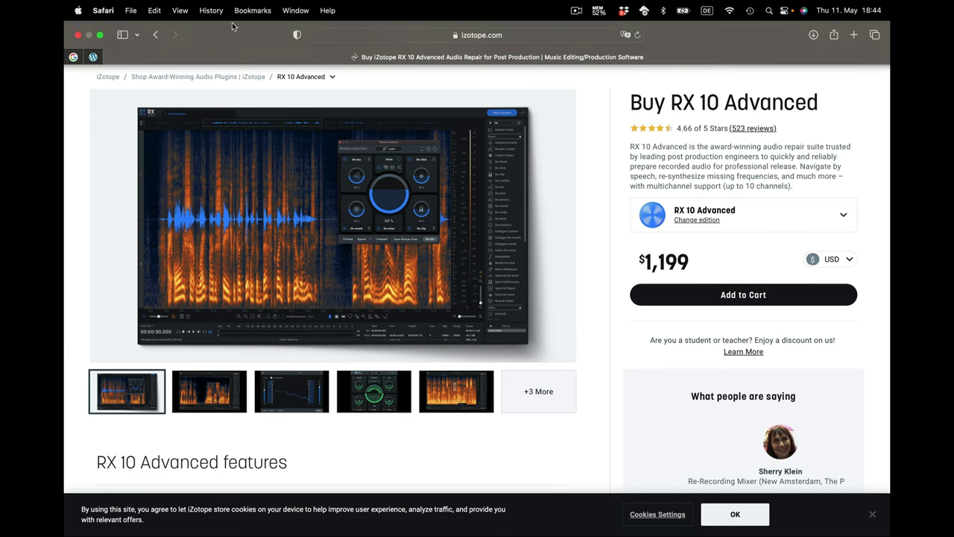
pyautogui.click(156, 35)
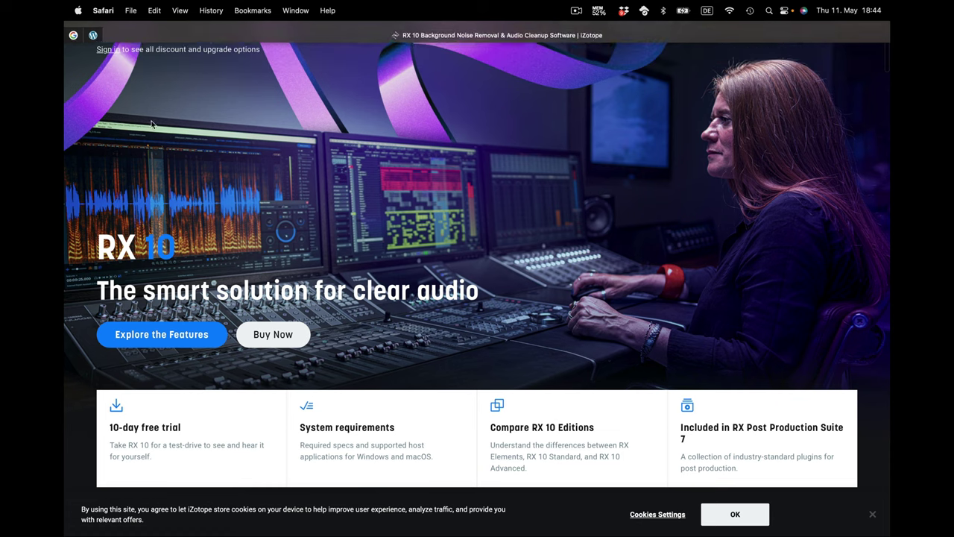
pyautogui.click(176, 428)
pyautogui.scroll(-3, 224, 400)
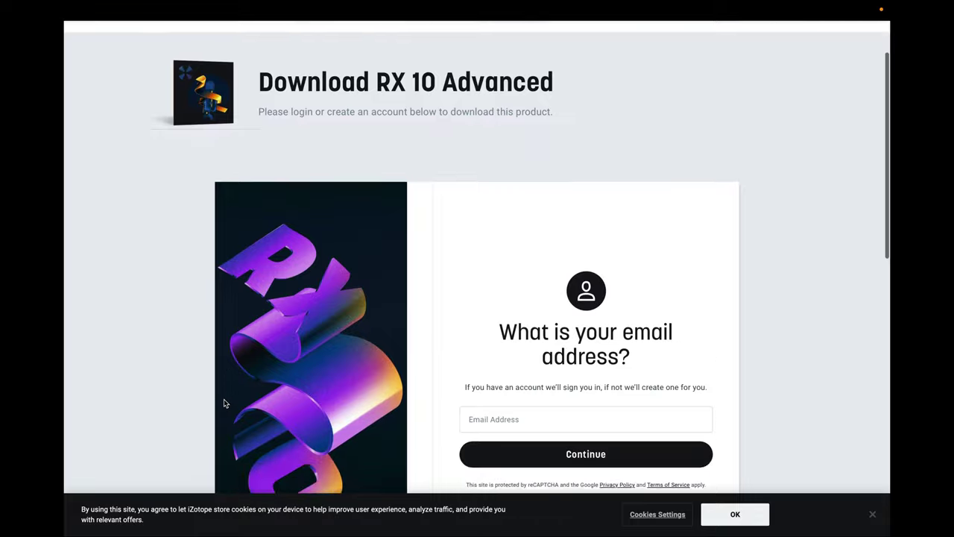
pyautogui.scroll(5, 224, 400)
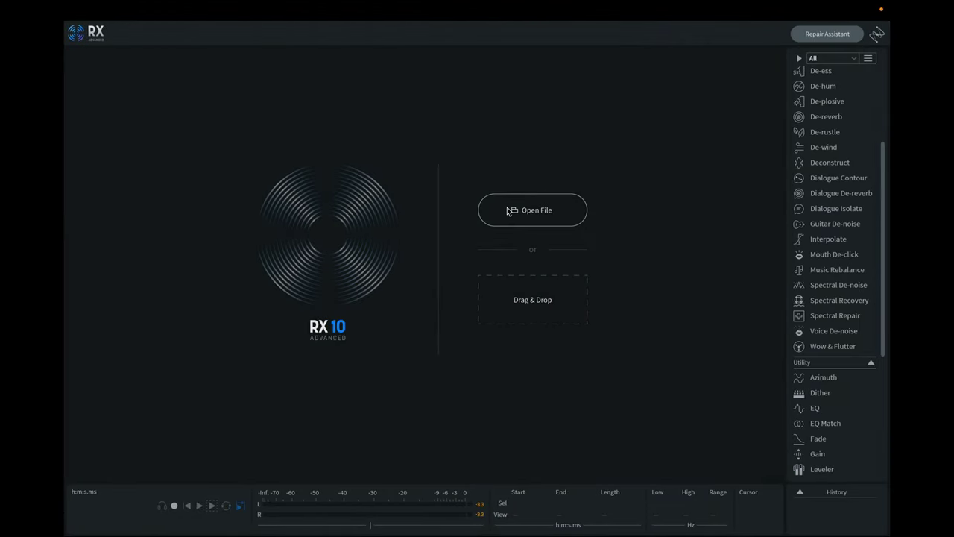
# Step: Load 01 O Tannenbaum.m4a, blend the waveform over the spectrogram, and set the start near 0:07
pyautogui.click(509, 212)
pyautogui.click(451, 200)
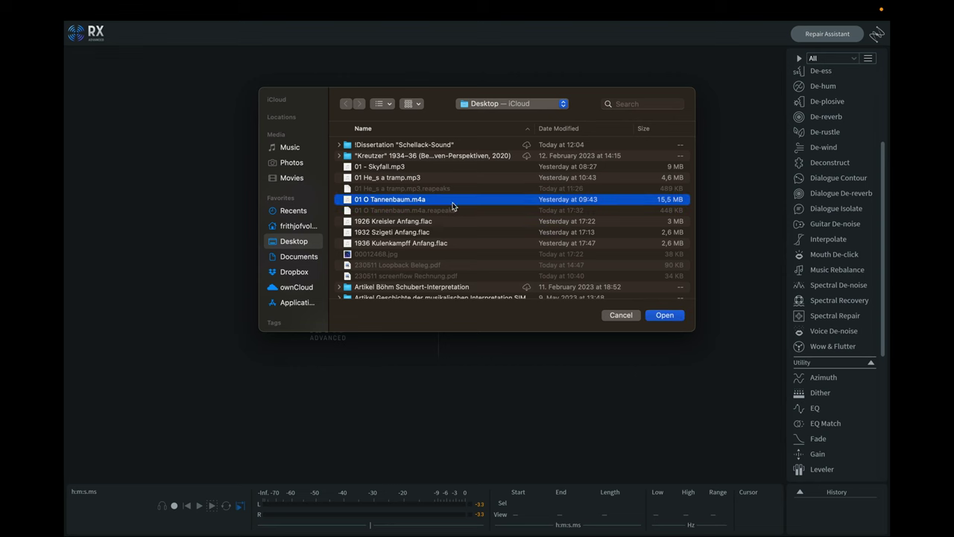
pyautogui.click(662, 314)
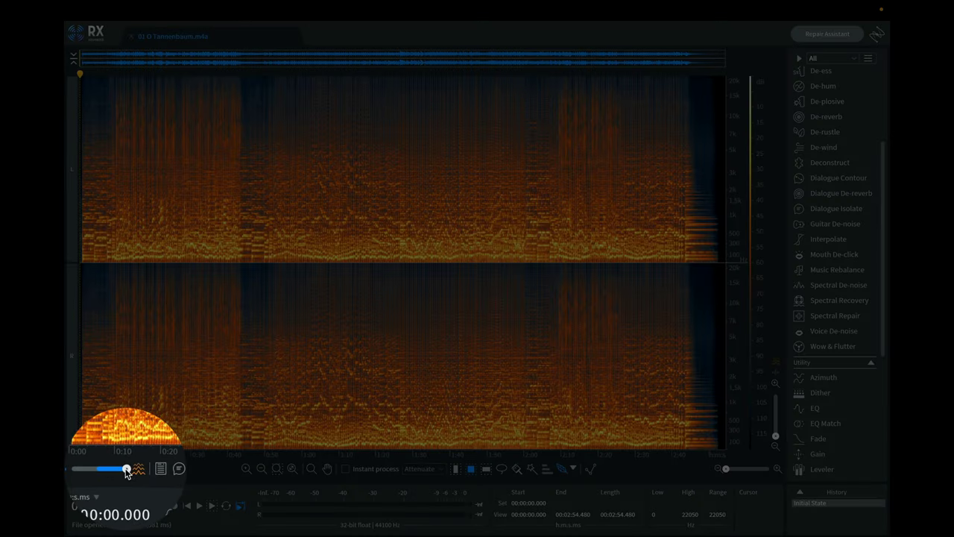
pyautogui.moveTo(126, 468)
pyautogui.mouseDown()
pyautogui.moveTo(110, 470)
pyautogui.moveTo(124, 469)
pyautogui.mouseUp()
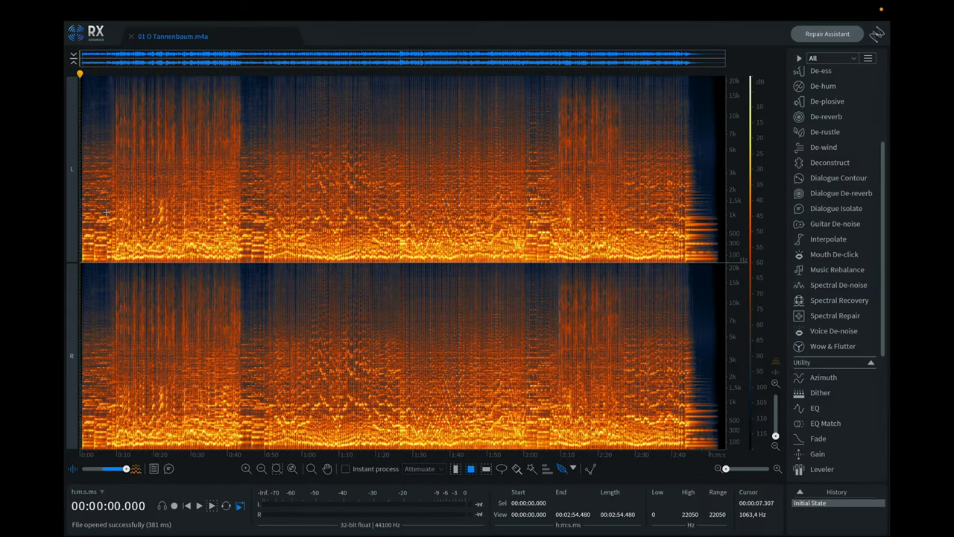
pyautogui.click(107, 212)
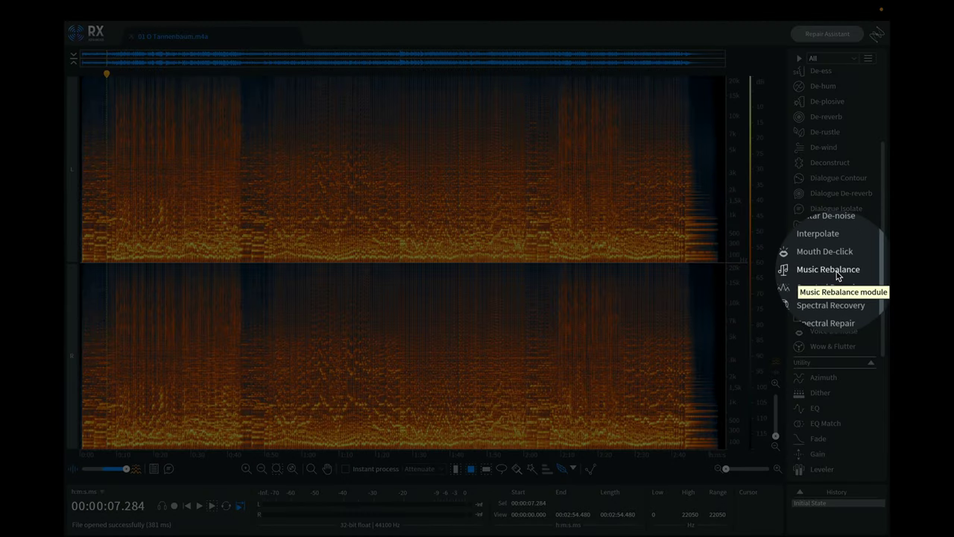
# Step: Preview Music Rebalance with vocals at -1 dB and all other stems muted
pyautogui.click(844, 272)
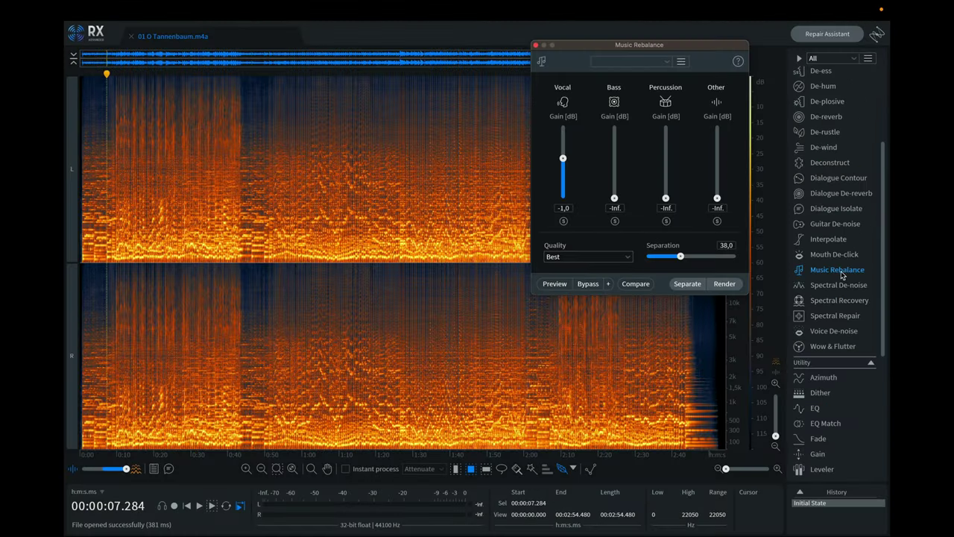
pyautogui.click(554, 284)
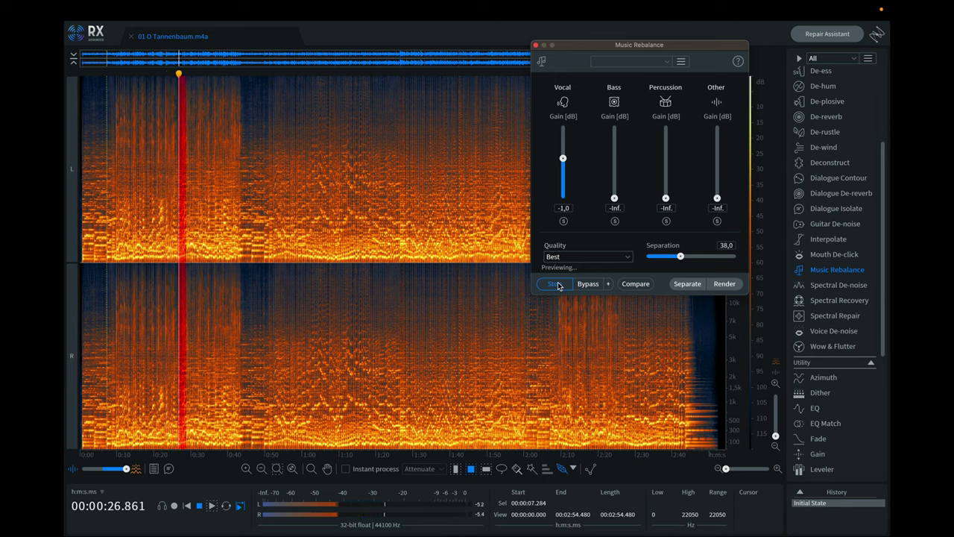
pyautogui.click(557, 286)
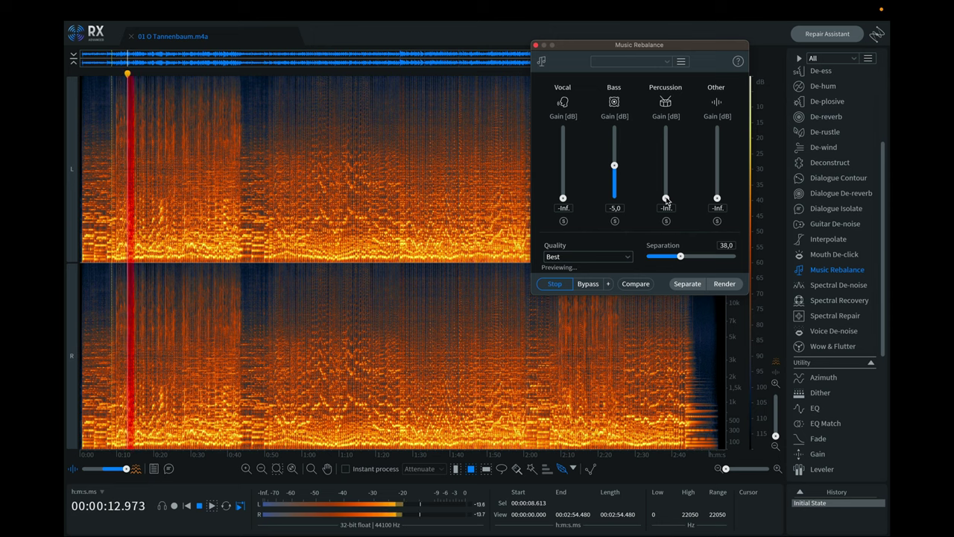
pyautogui.moveTo(665, 199); pyautogui.dragTo(666, 163)
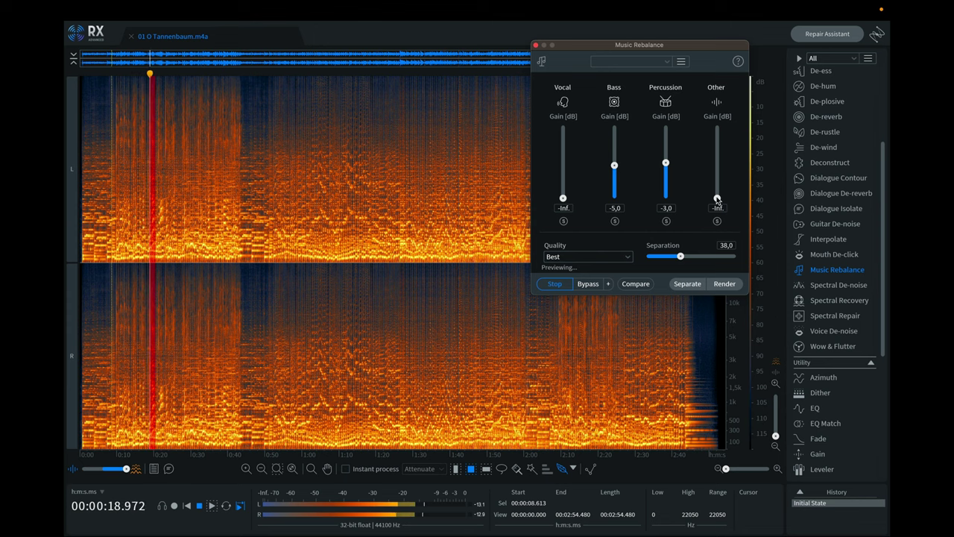
pyautogui.moveTo(717, 198); pyautogui.dragTo(716, 161)
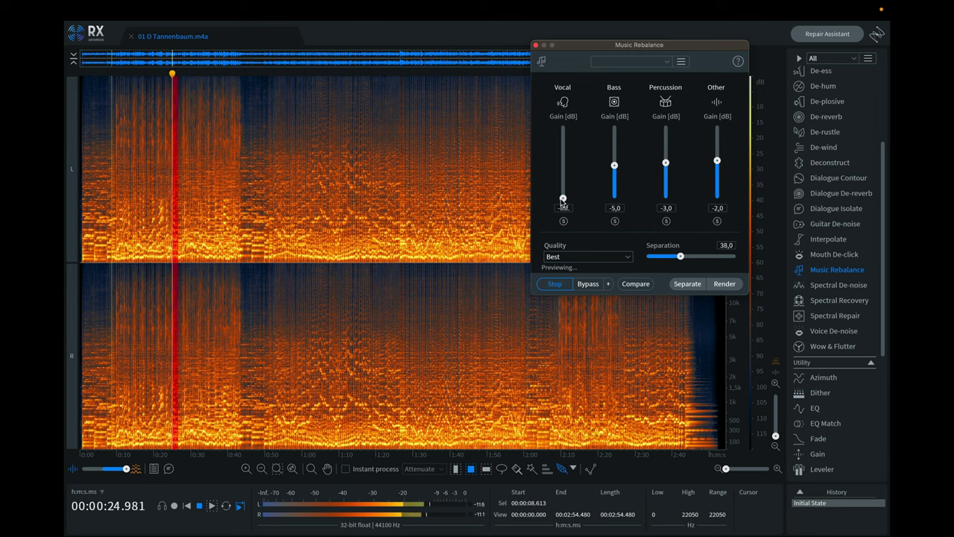
pyautogui.moveTo(563, 198); pyautogui.dragTo(563, 160)
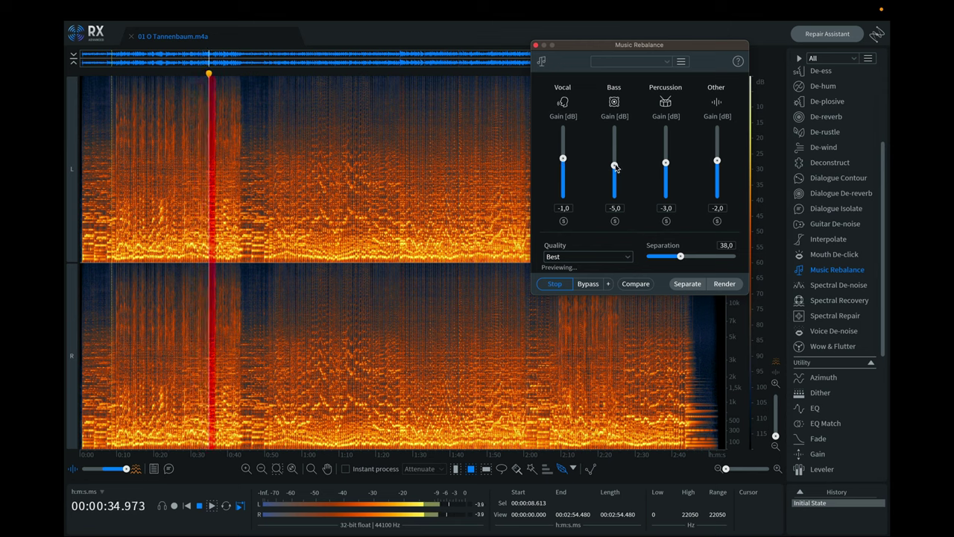
pyautogui.moveTo(614, 167); pyautogui.dragTo(614, 198)
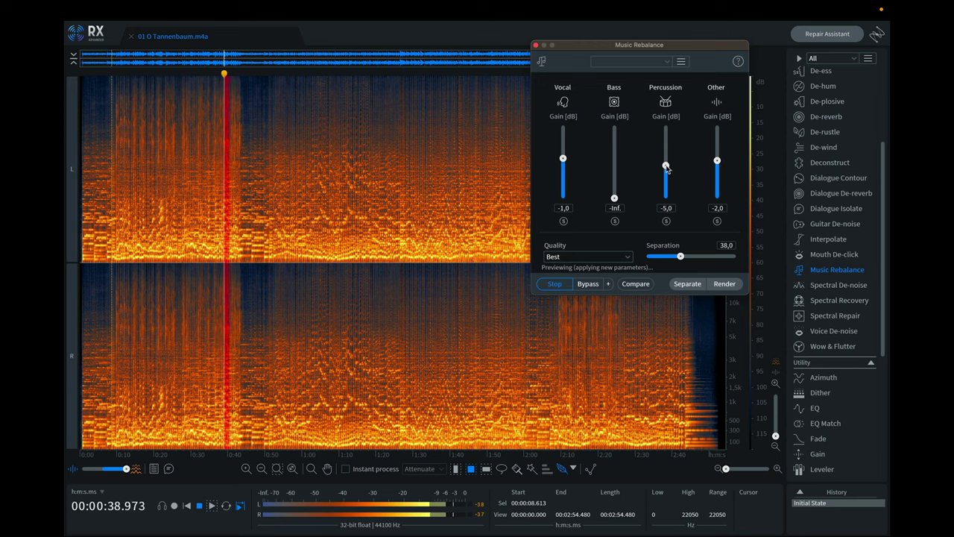
pyautogui.moveTo(665, 163); pyautogui.dragTo(681, 196)
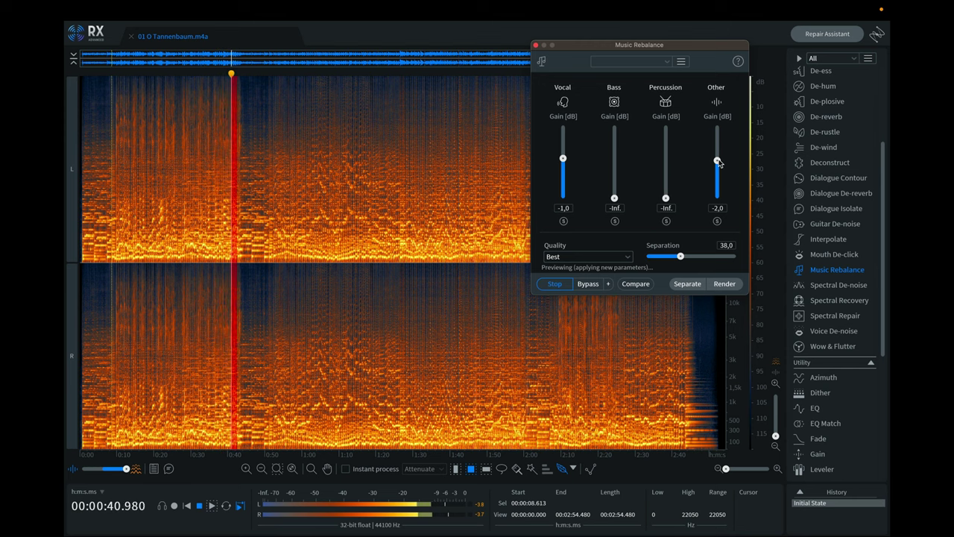
pyautogui.moveTo(717, 160); pyautogui.dragTo(717, 198)
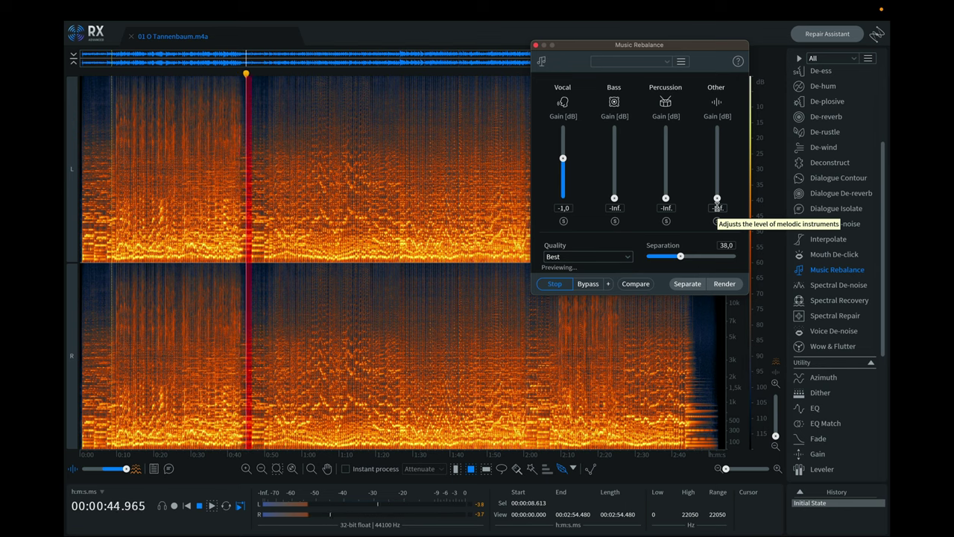
# Step: Render the vocals-only rebalance and export it as the FLAC file '01 O Tannenbaum RX.flac'
pyautogui.click(546, 286)
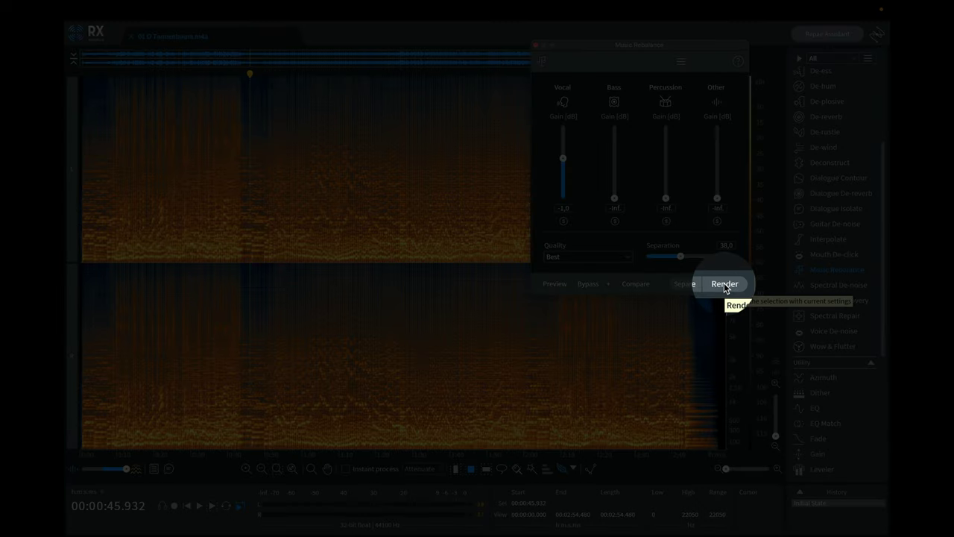
pyautogui.click(725, 284)
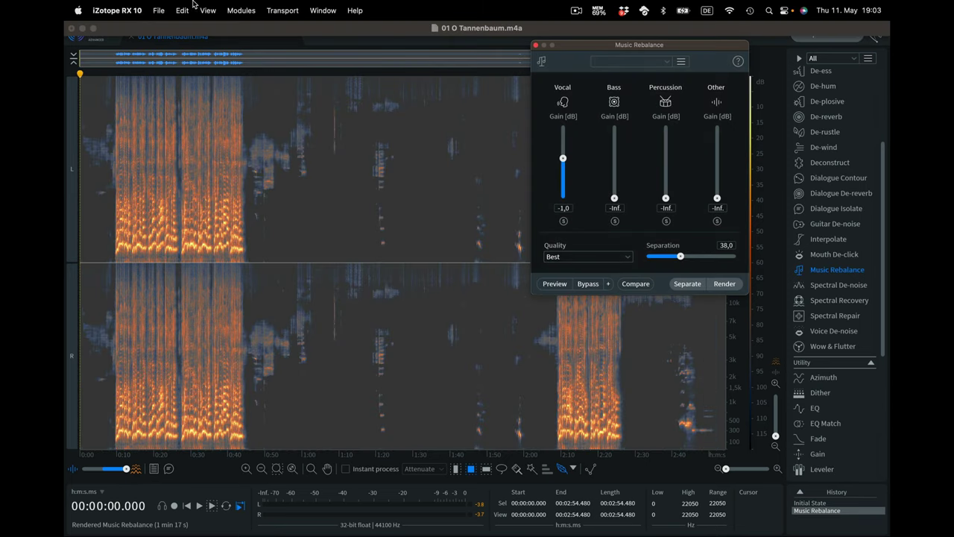
pyautogui.click(164, 12)
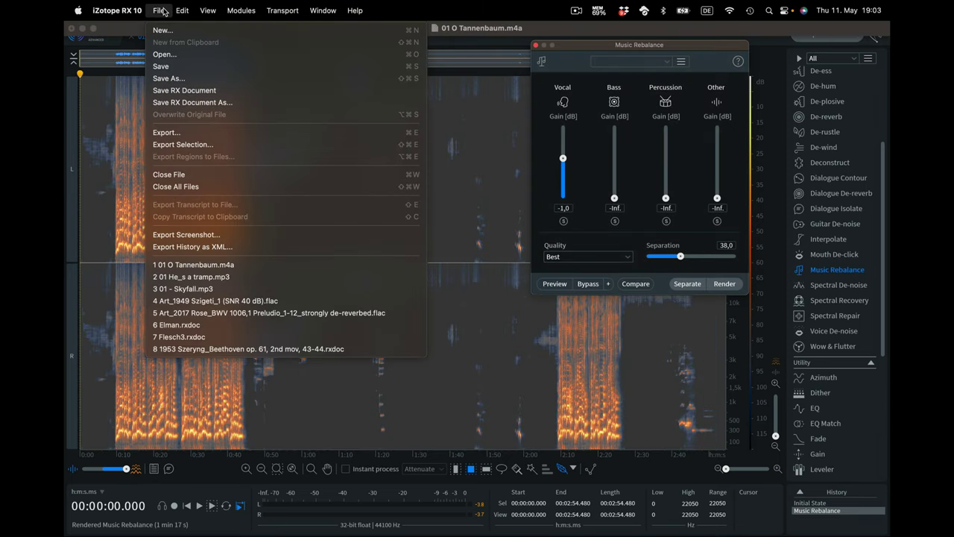
pyautogui.click(182, 133)
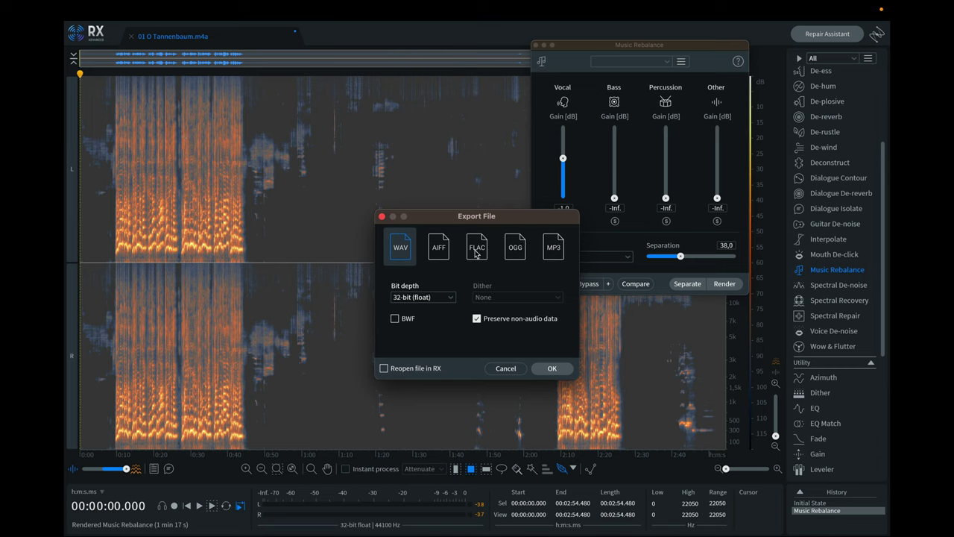
pyautogui.click(475, 255)
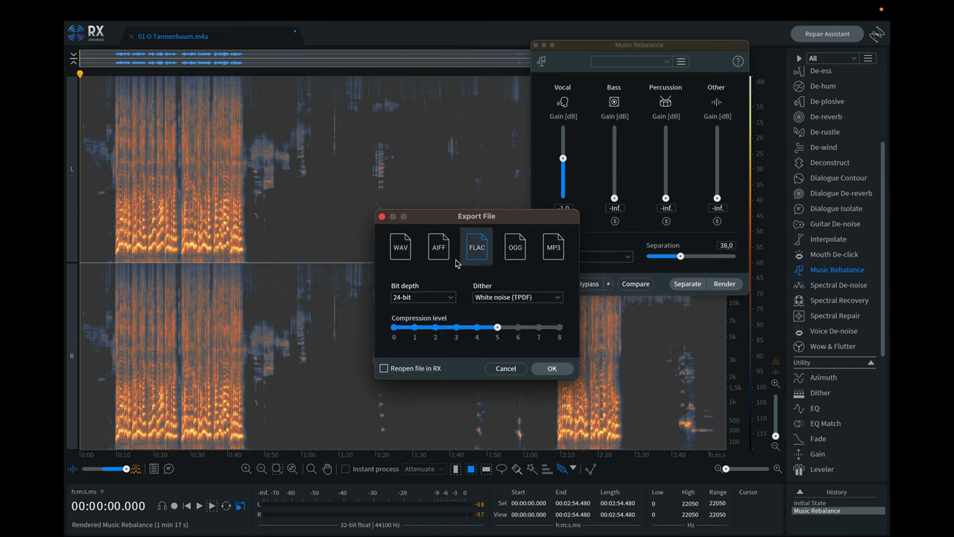
pyautogui.click(545, 369)
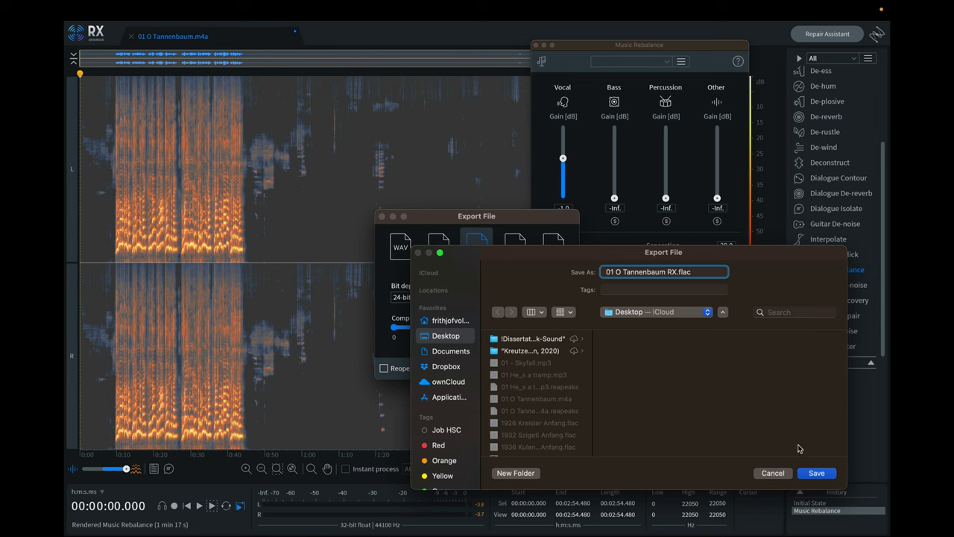
pyautogui.click(813, 474)
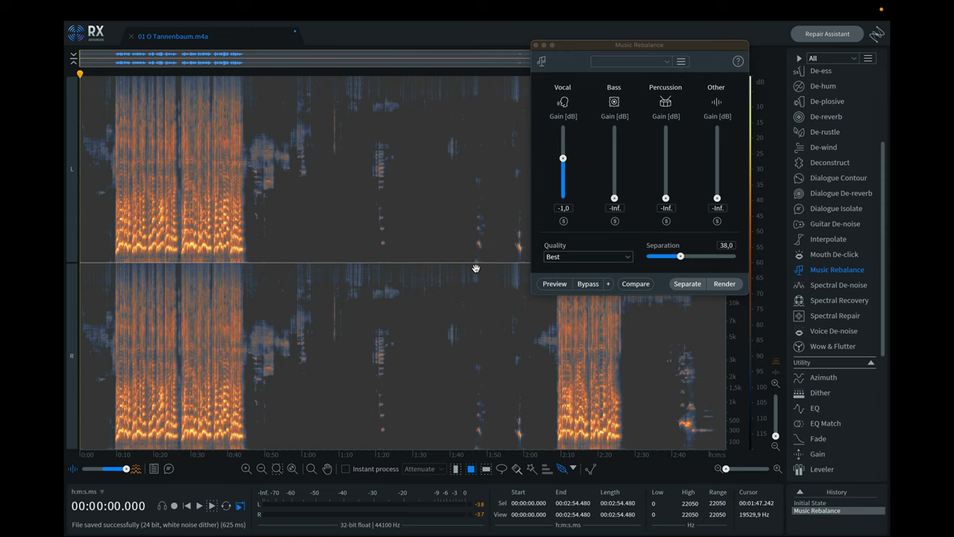
# Step: Play the RX vocal FLAC in Sonic Visualiser, then stop playback
pyautogui.hotkey('ctrl', 'Left')
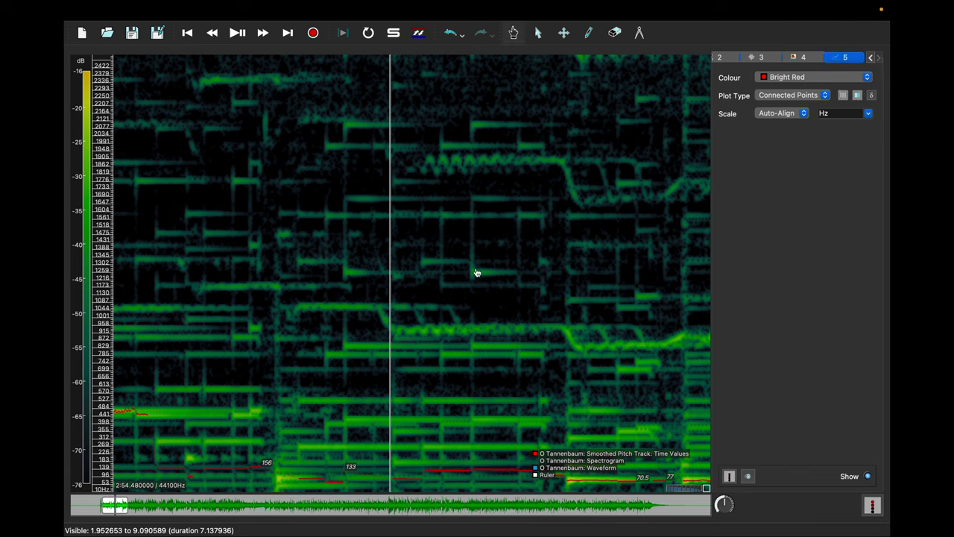
pyautogui.press('space')
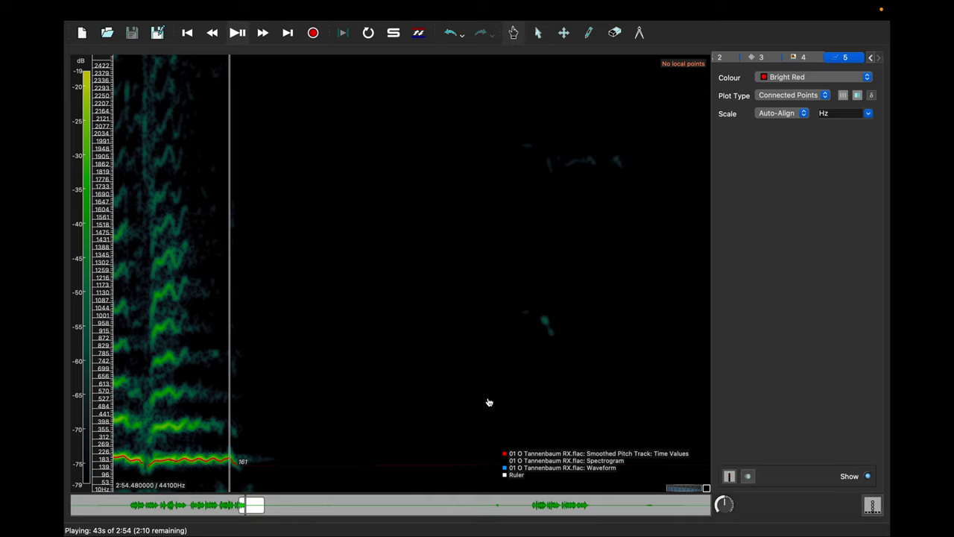
pyautogui.press('space')
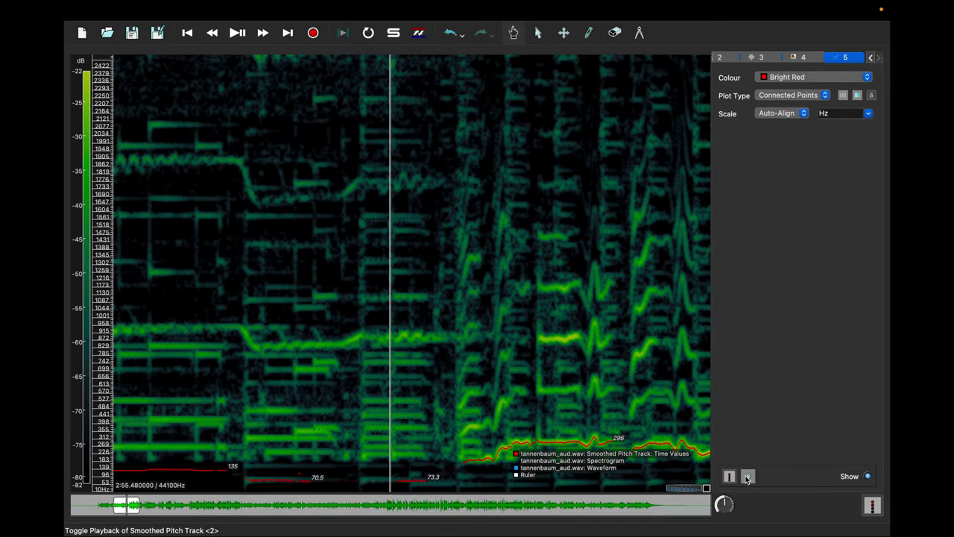
# Step: Play tannenbaum_aud.wav, the Audacity vocal version, in Sonic Visualiser
pyautogui.press('space')
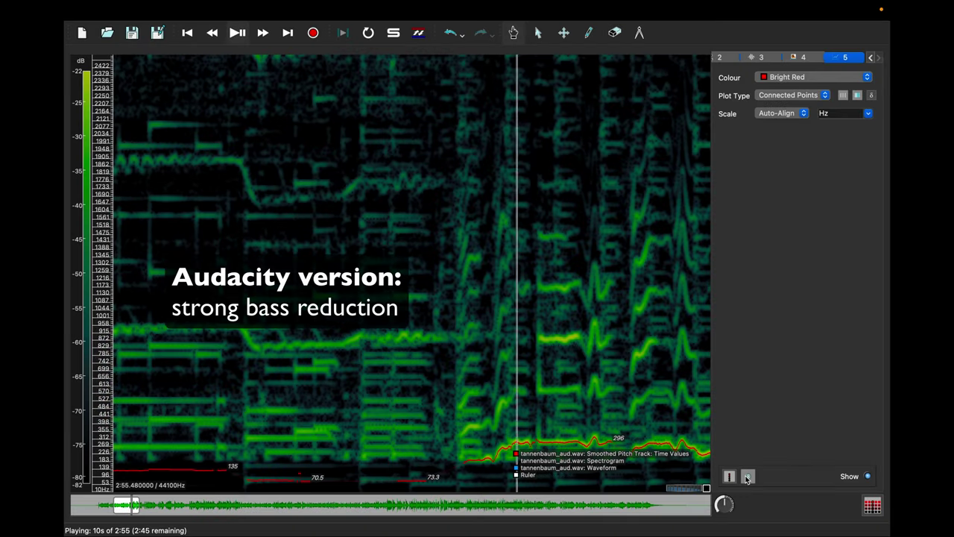